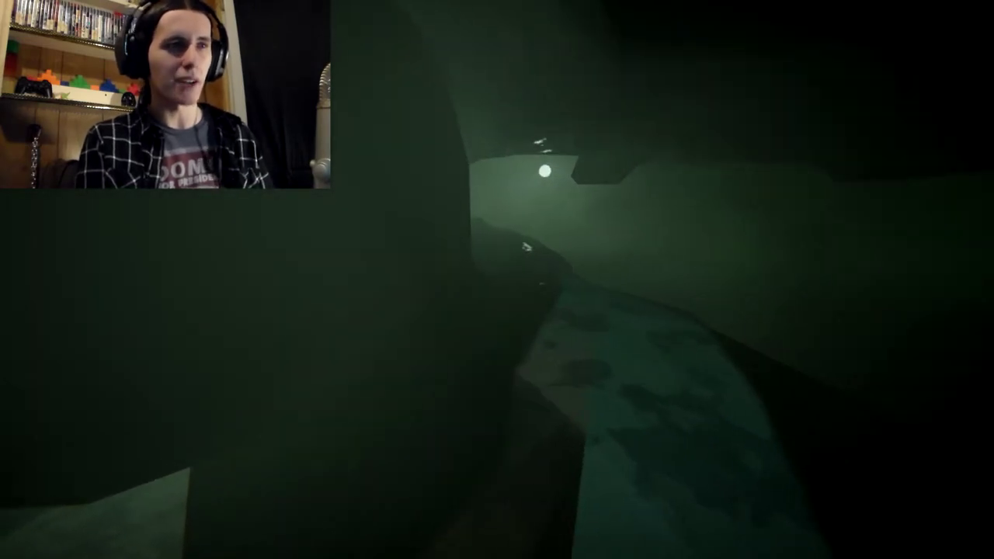
{"action": "key", "text": "w"}
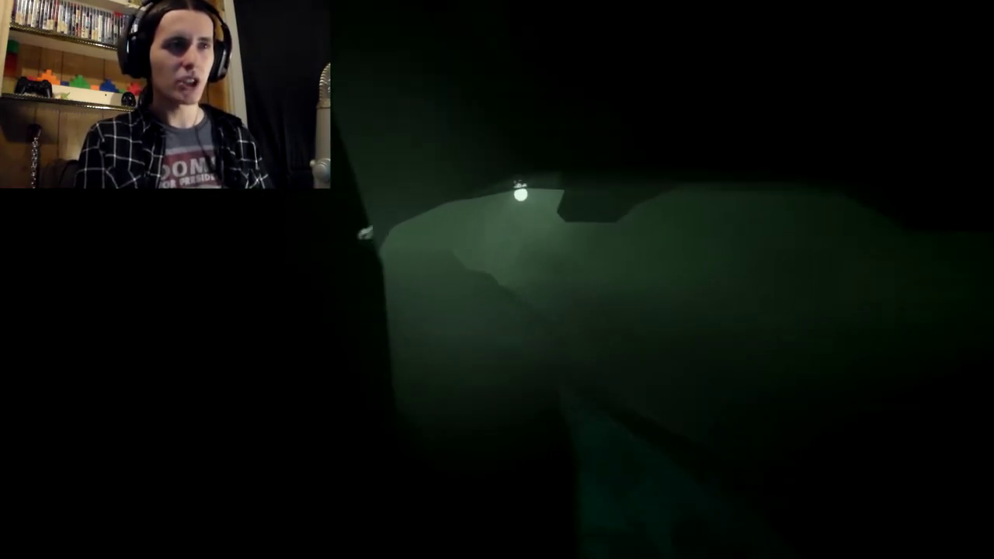
{"action": "key", "text": "w"}
{"action": "key", "text": "w"}
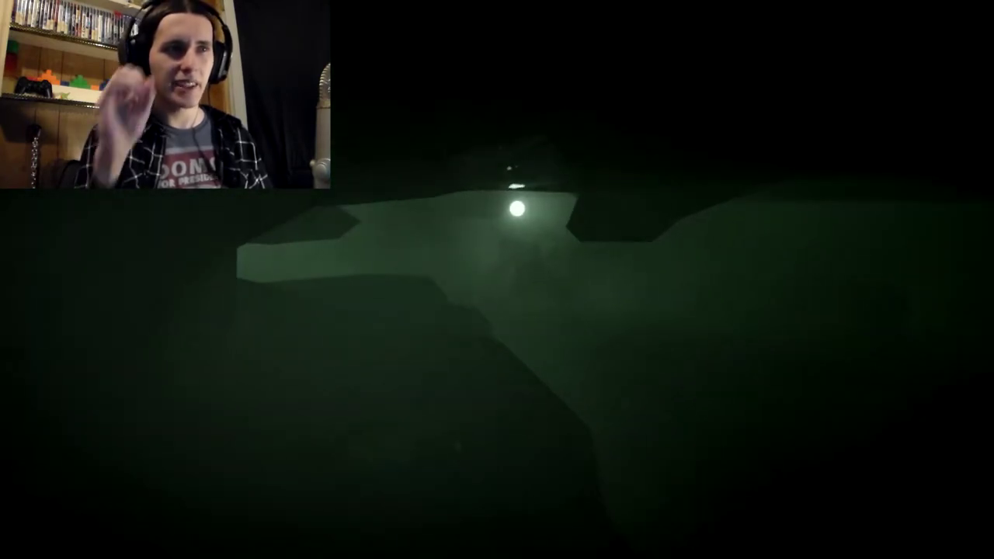
{"action": "key", "text": "w"}
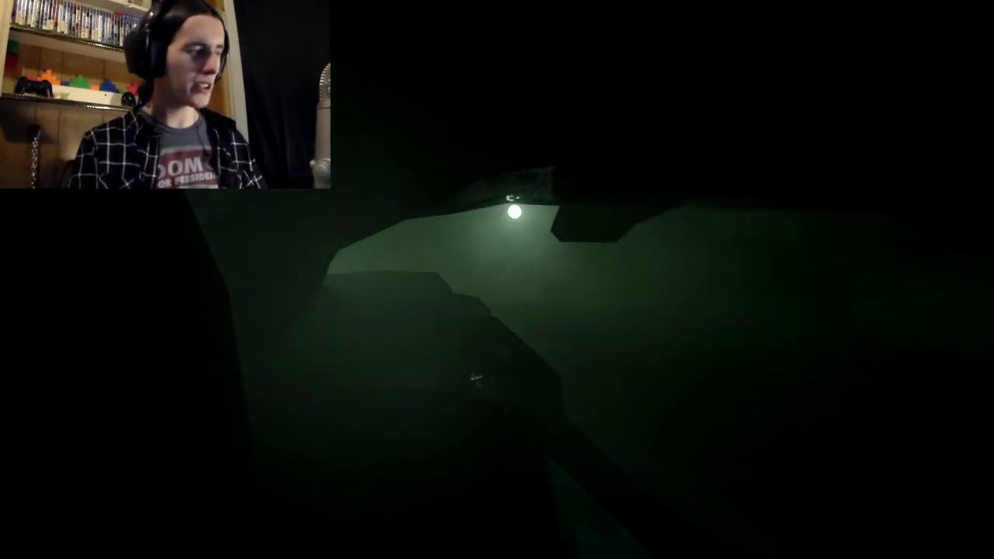
{"action": "key", "text": "w"}
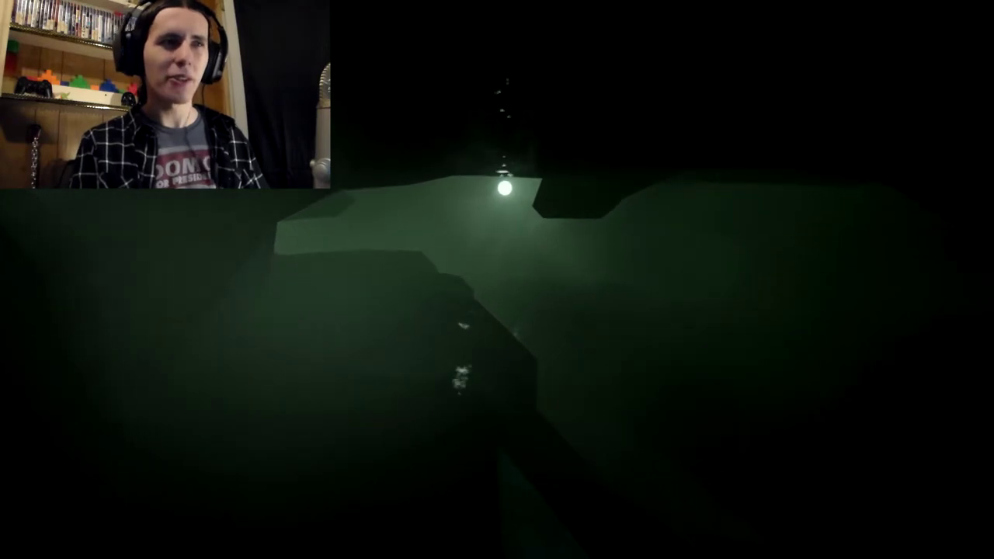
{"action": "key", "text": "w"}
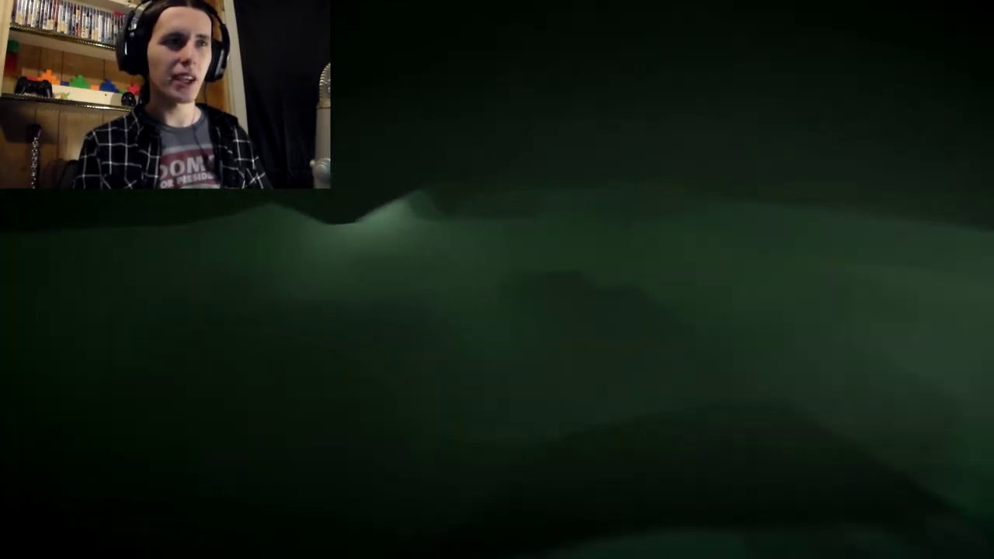
{"action": "key", "text": "w"}
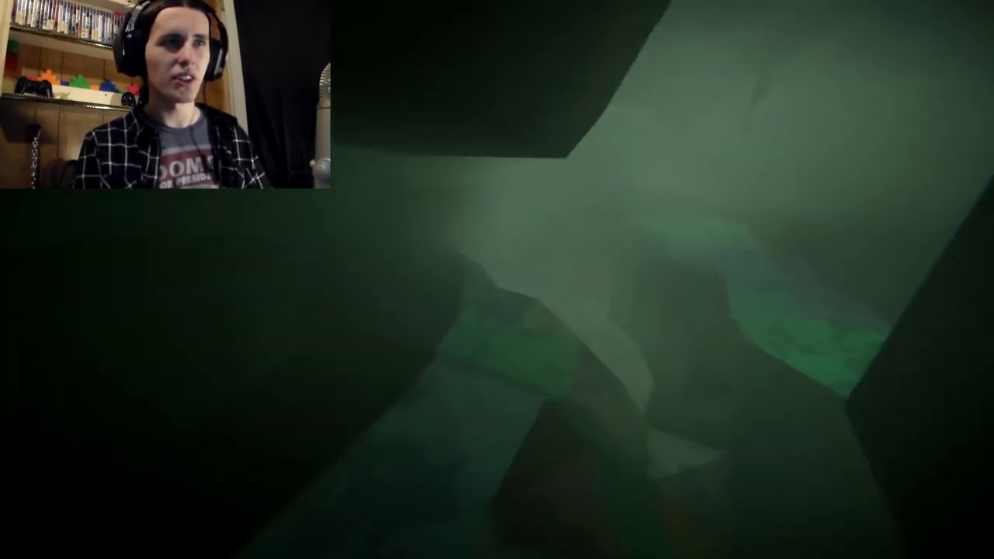
{"action": "key", "text": "w"}
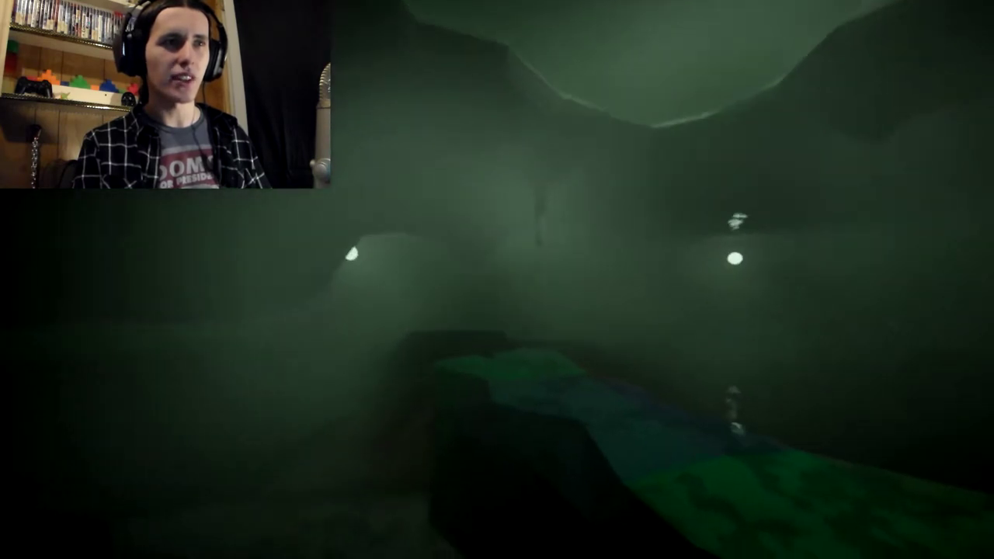
{"action": "key", "text": "w"}
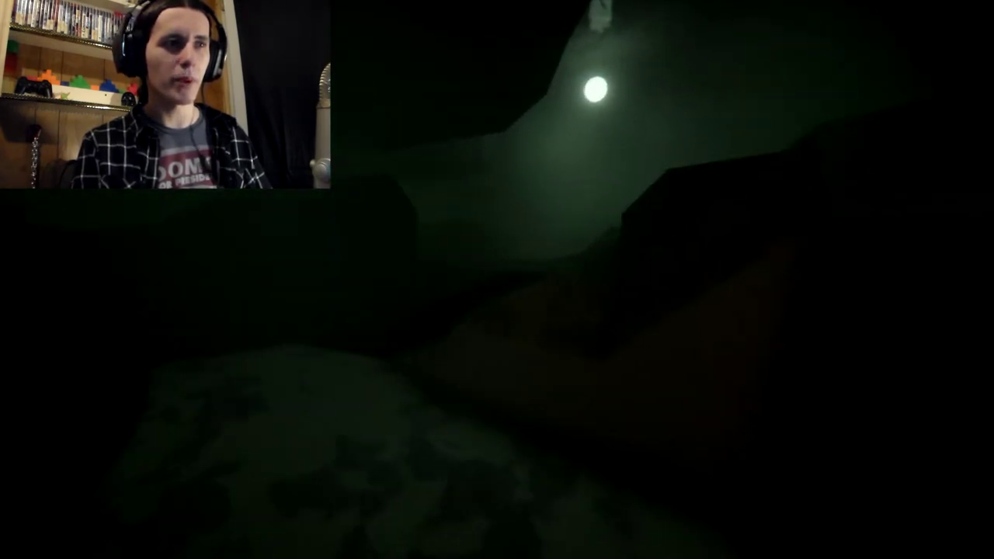
{"action": "key", "text": "w"}
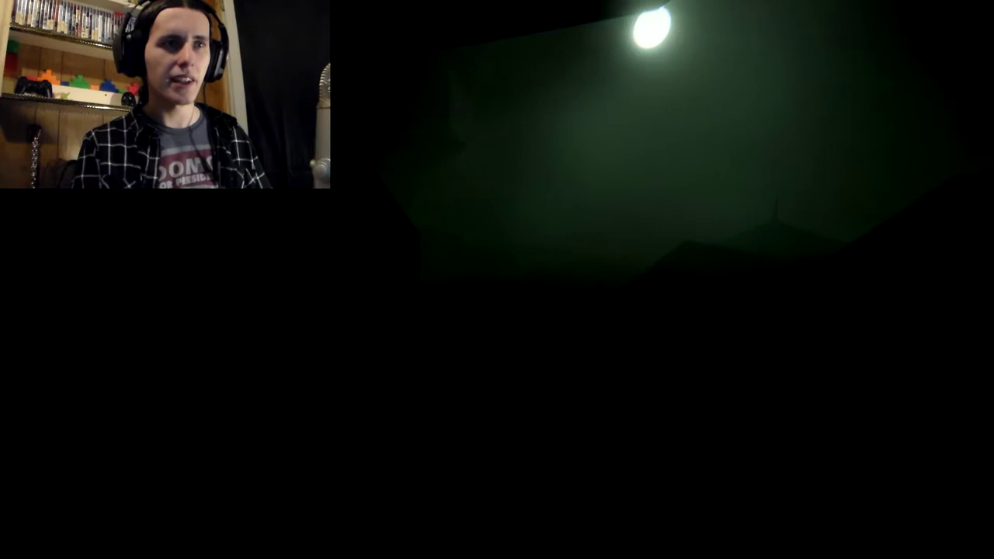